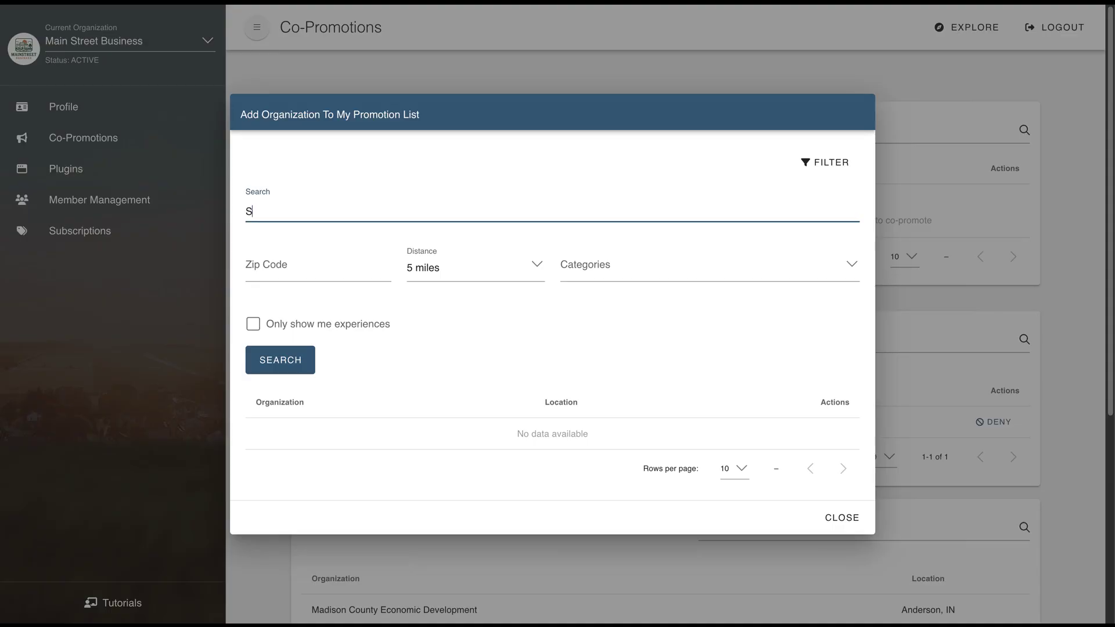
- Search for the organization Soap and Sunshine within 5 miles of zip code 46001 and add it to the promotion list
text(oap and Sunshine)
click(290, 266)
click(301, 302)
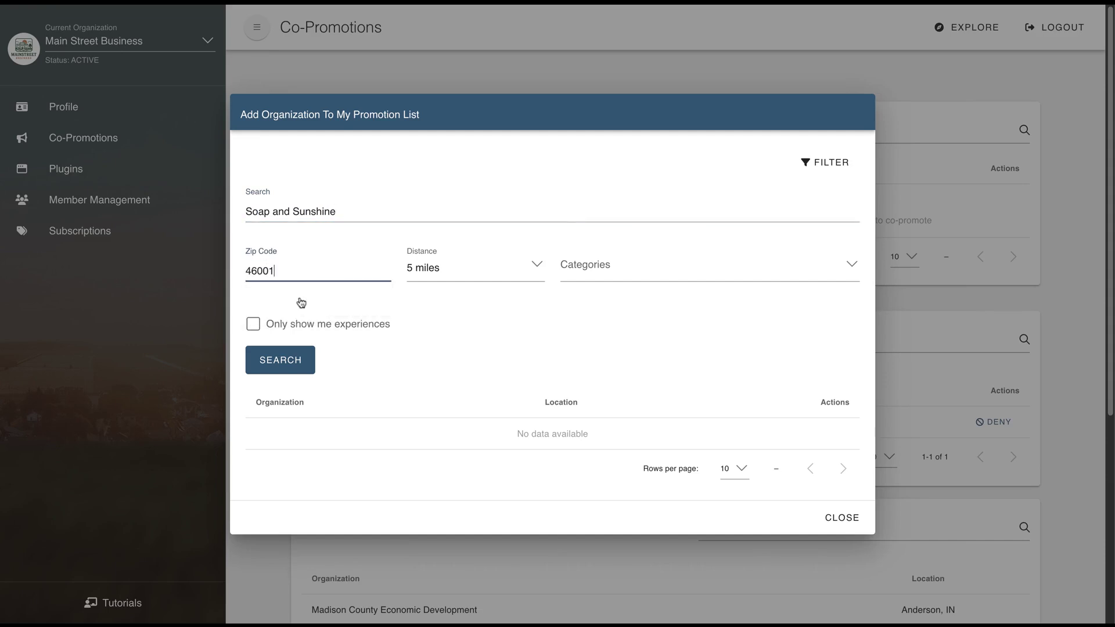
click(484, 266)
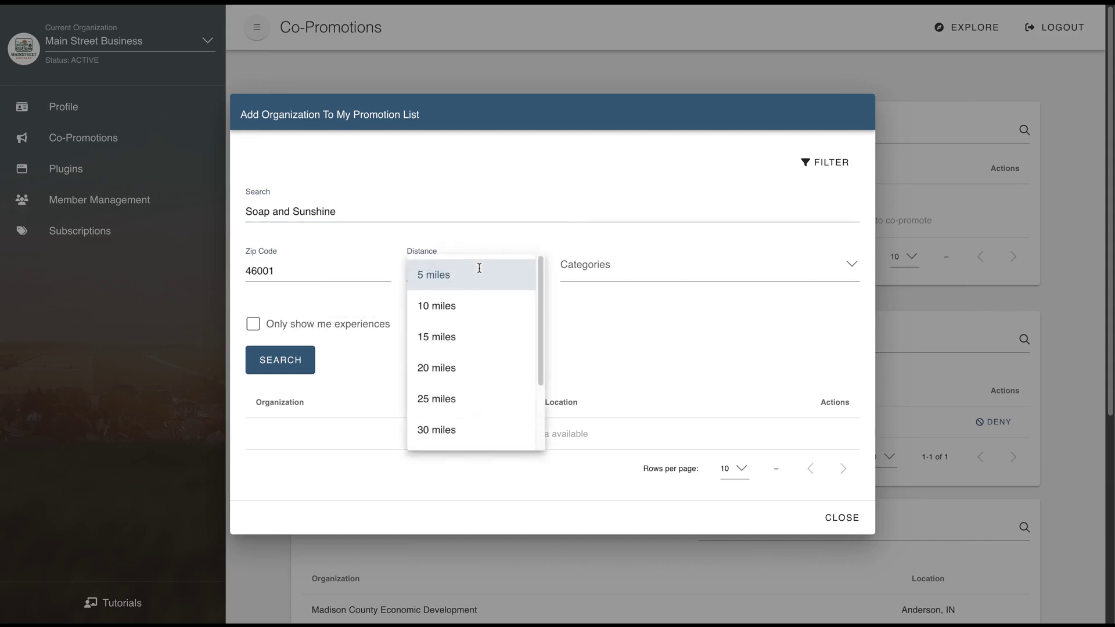
click(603, 261)
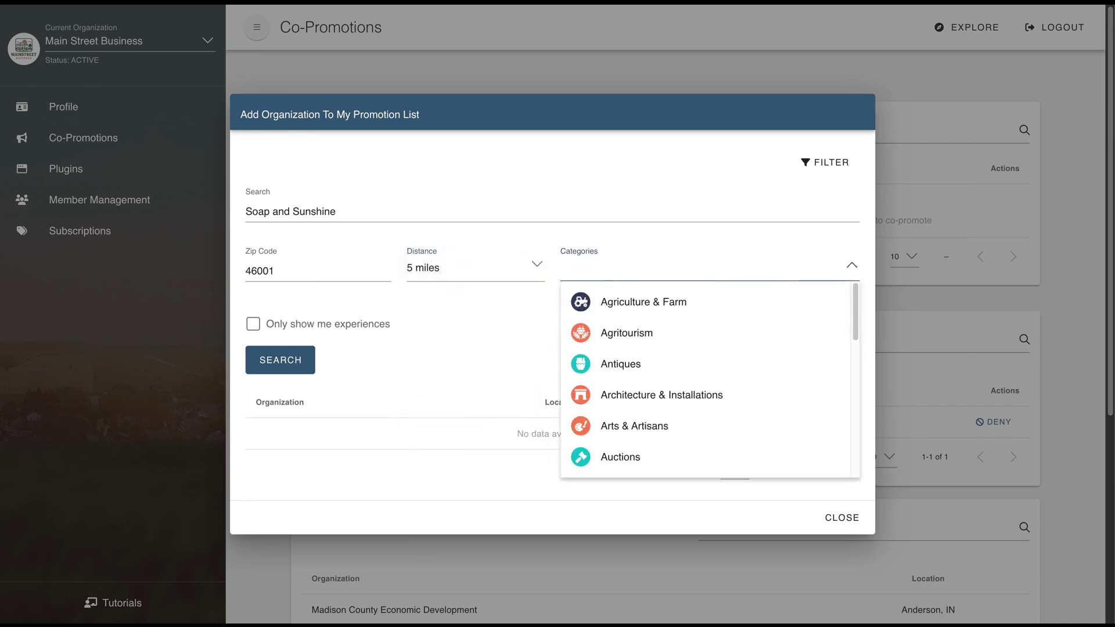
key(Escape)
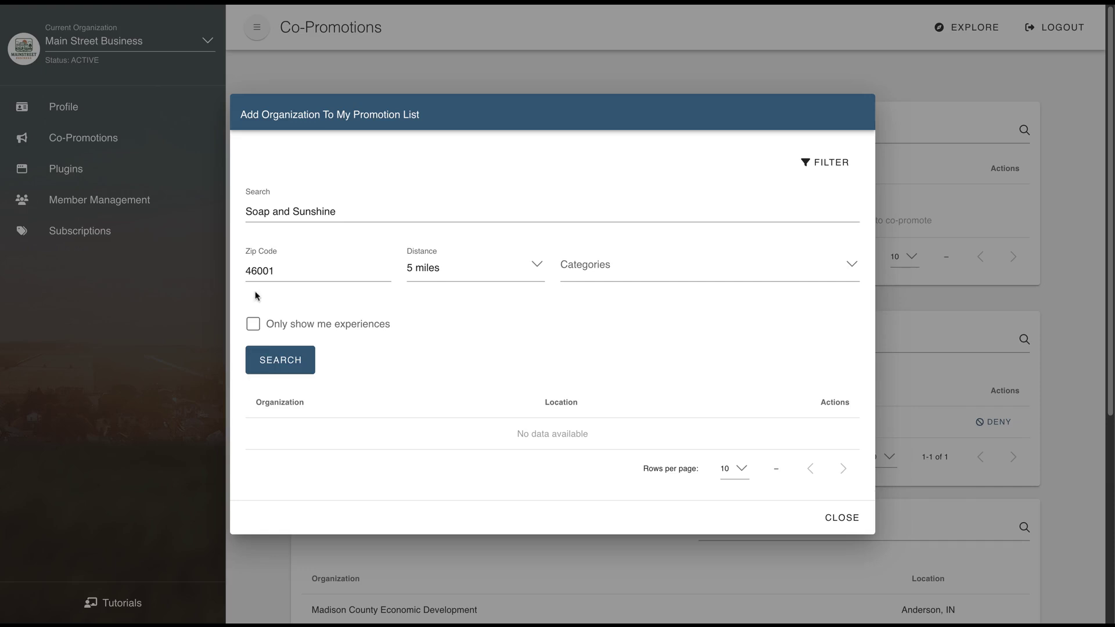
click(272, 360)
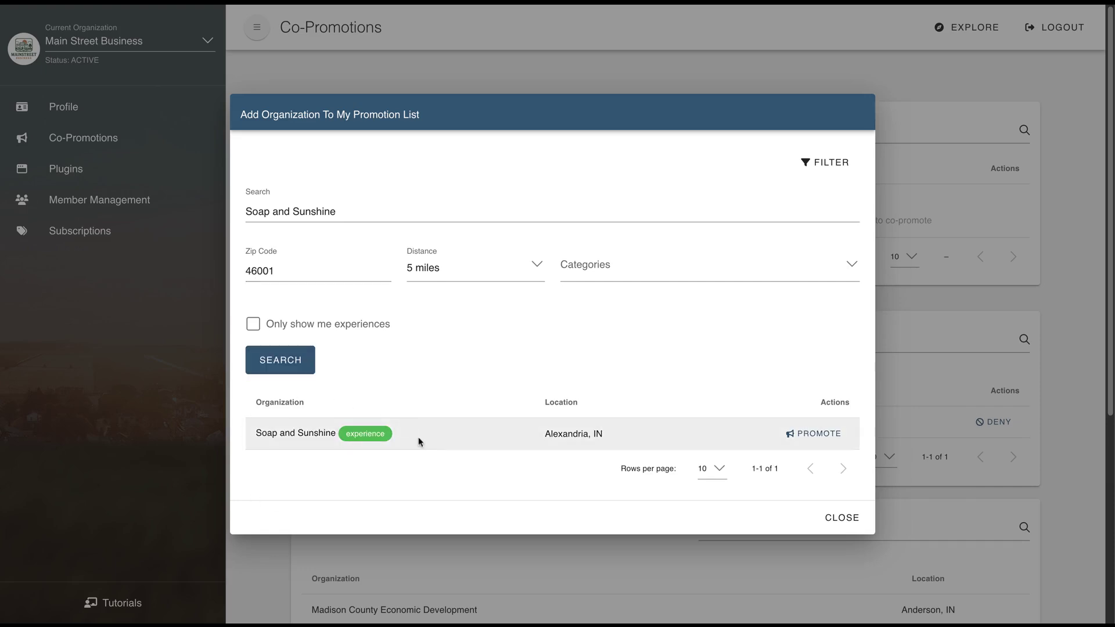
click(801, 436)
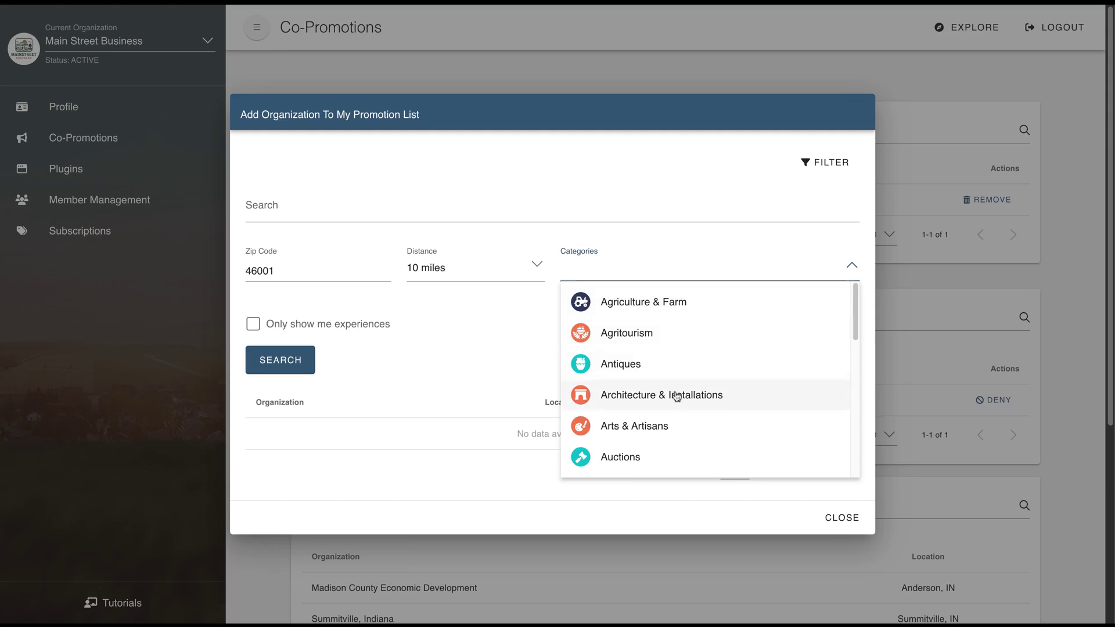
- Filter the organization search by the categories Architecture & Installations, Arts & Artisans, Breweries/Wineries & Distilleries, Bars & Lounges, and Fairs & Festivals
click(678, 397)
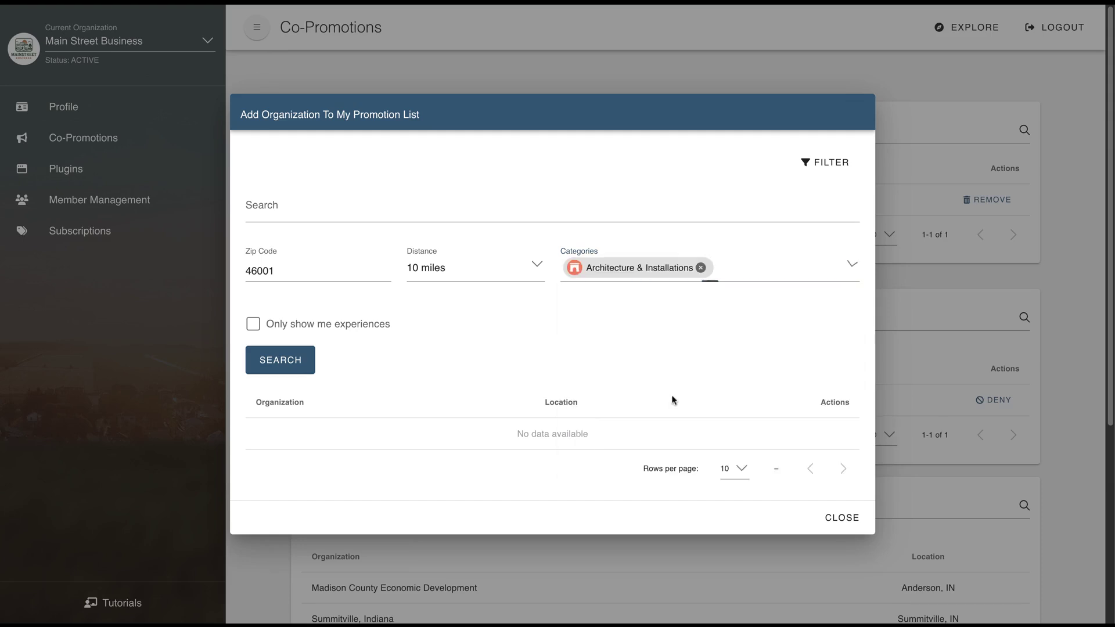
click(758, 272)
click(685, 427)
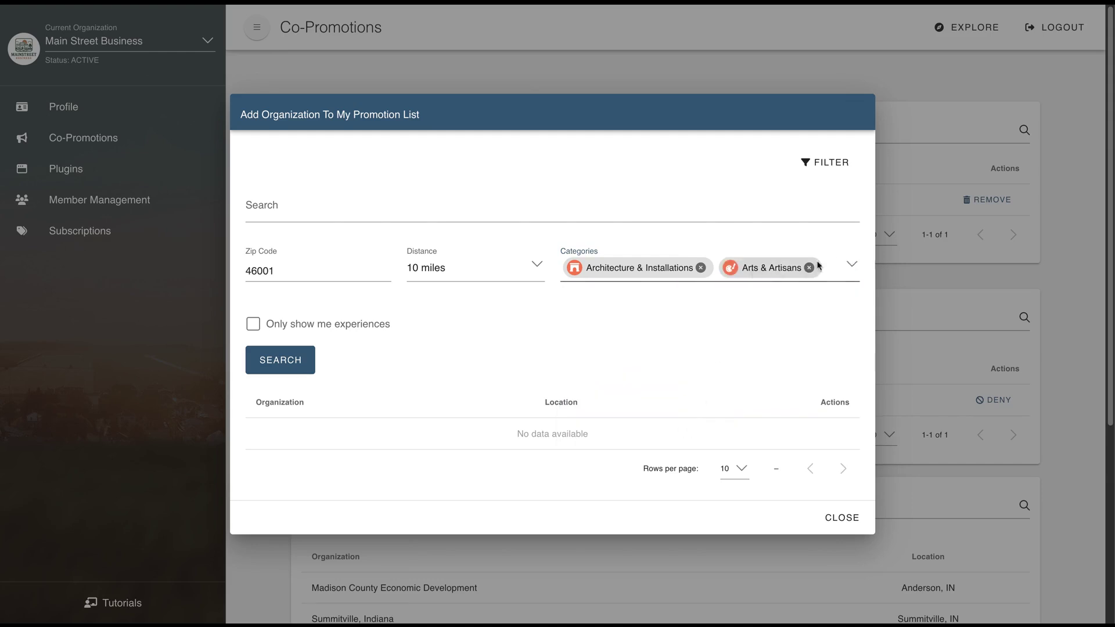
click(802, 267)
scroll(692, 389, down, 3)
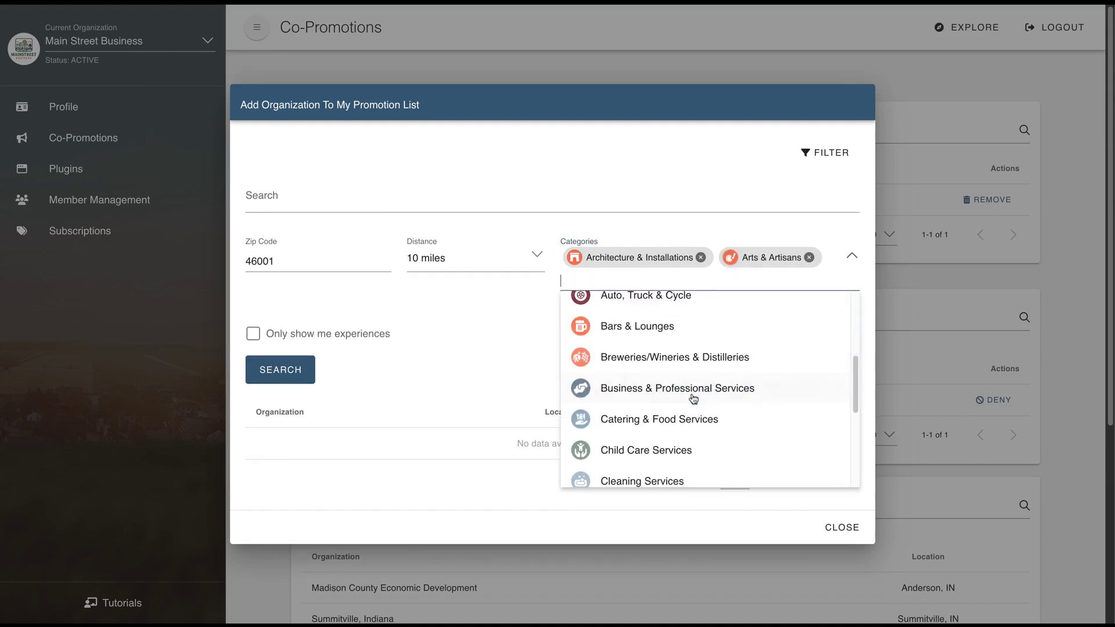
click(655, 357)
click(821, 273)
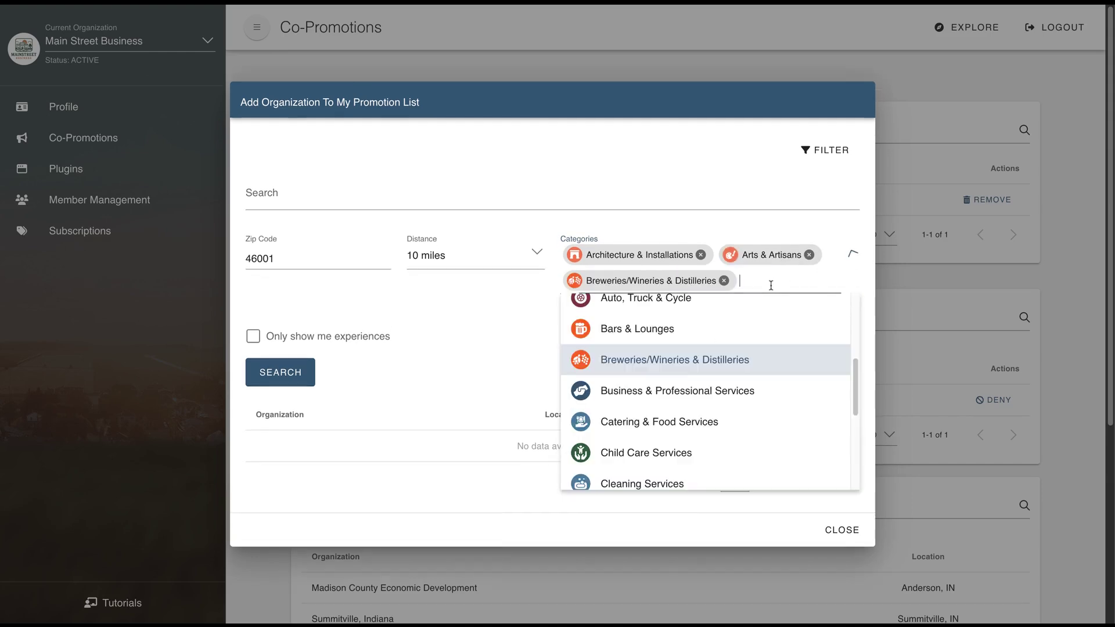
click(630, 338)
click(736, 291)
scroll(695, 448, down, 4)
click(638, 494)
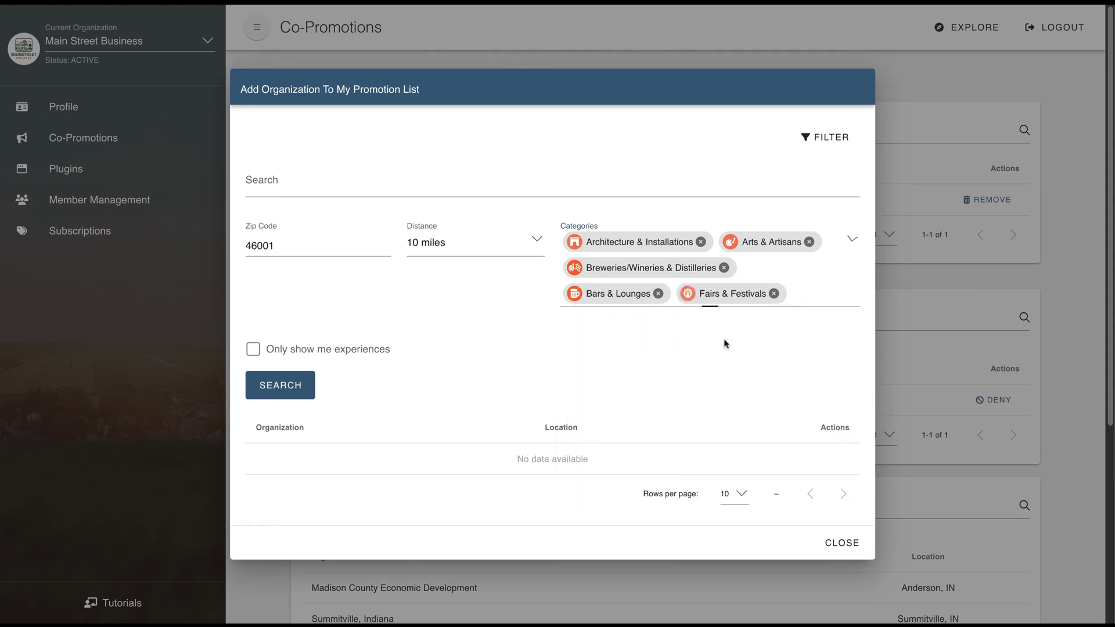
- Add the categories History & Cultural Heritage, Museums, Performing Arts & Entertainment, Restaurants, and Venues to the search filter
click(797, 294)
scroll(762, 419, down, 4)
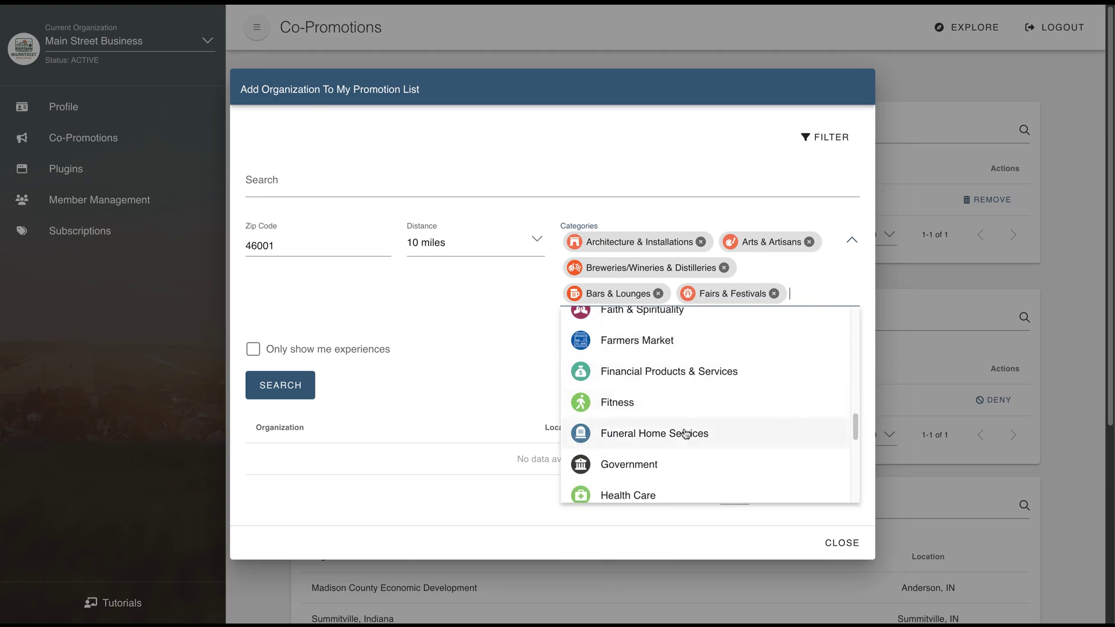
scroll(726, 429, down, 2)
click(674, 407)
click(726, 306)
scroll(721, 381, down, 3)
scroll(721, 383, down, 4)
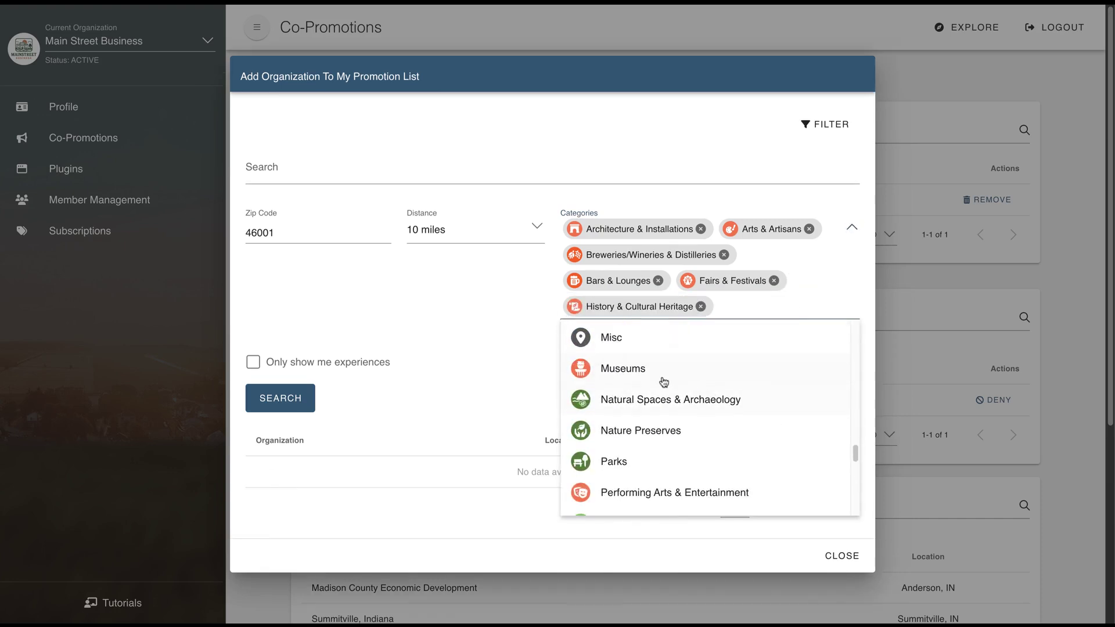
click(665, 376)
click(826, 297)
scroll(747, 452, down, 3)
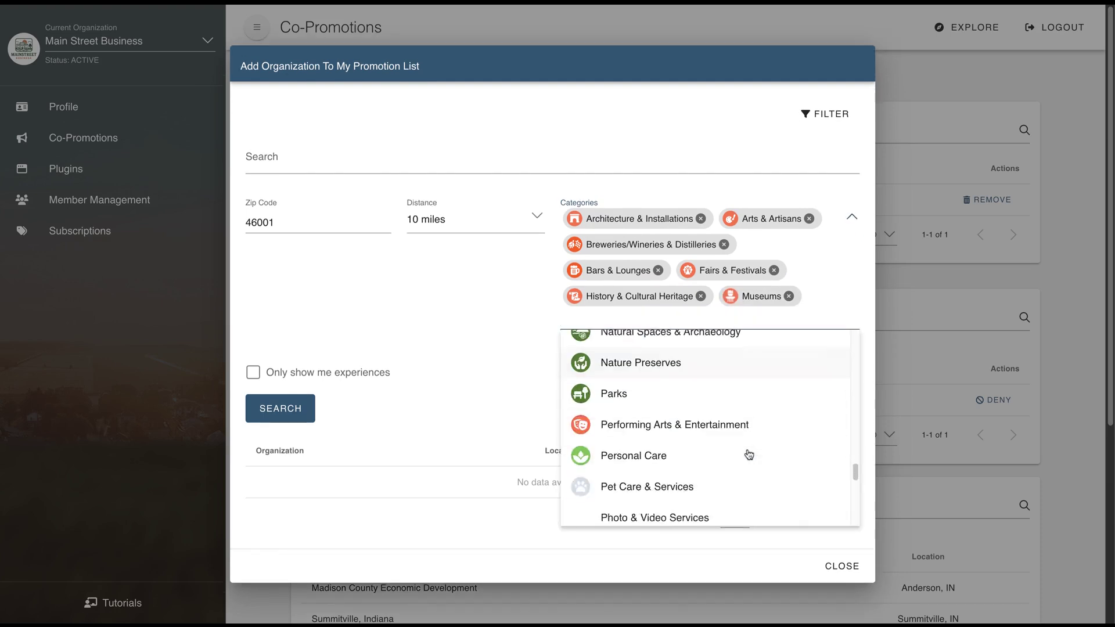
click(708, 407)
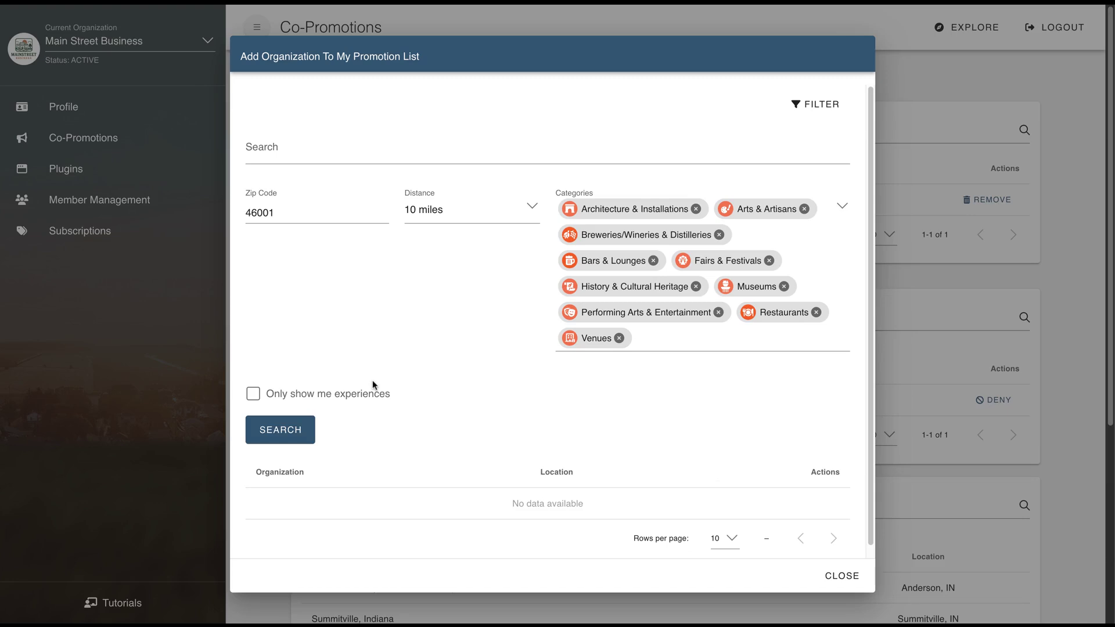
- Run the category search around zip code 46001 and promote Alexandria-Monroe Township Historical Society from the results
click(291, 437)
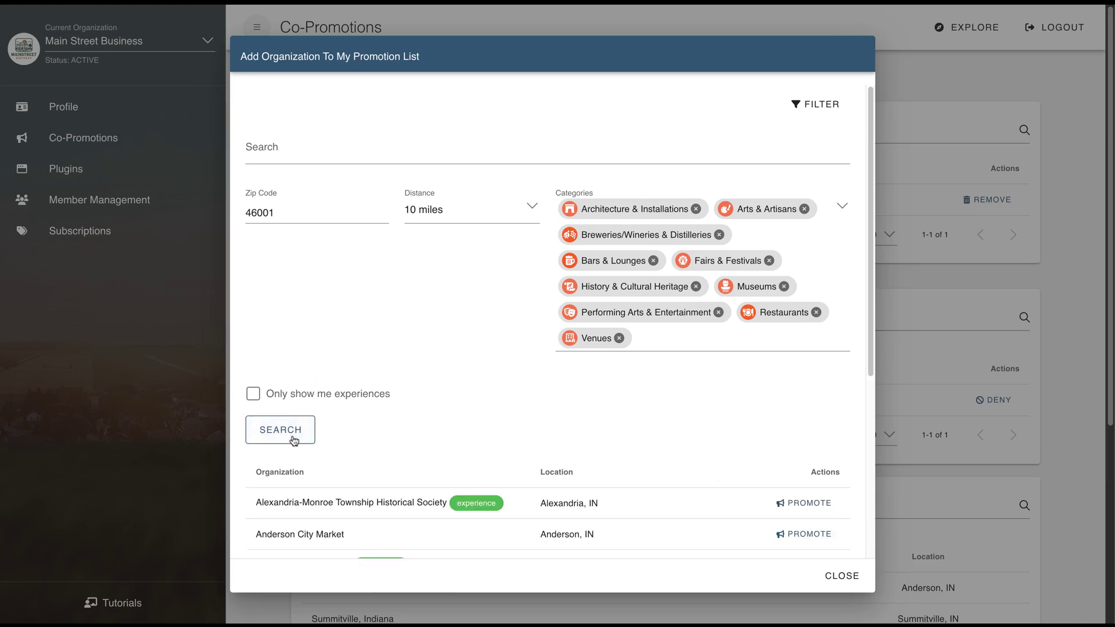
scroll(472, 434, down, 3)
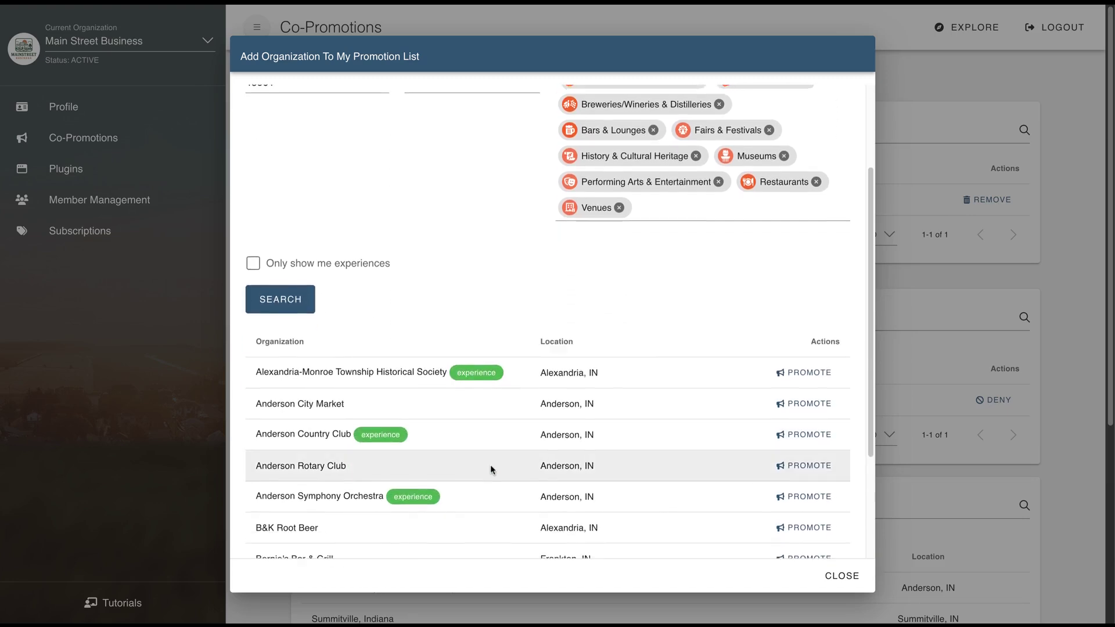
scroll(490, 465, down, 2)
scroll(490, 469, down, 2)
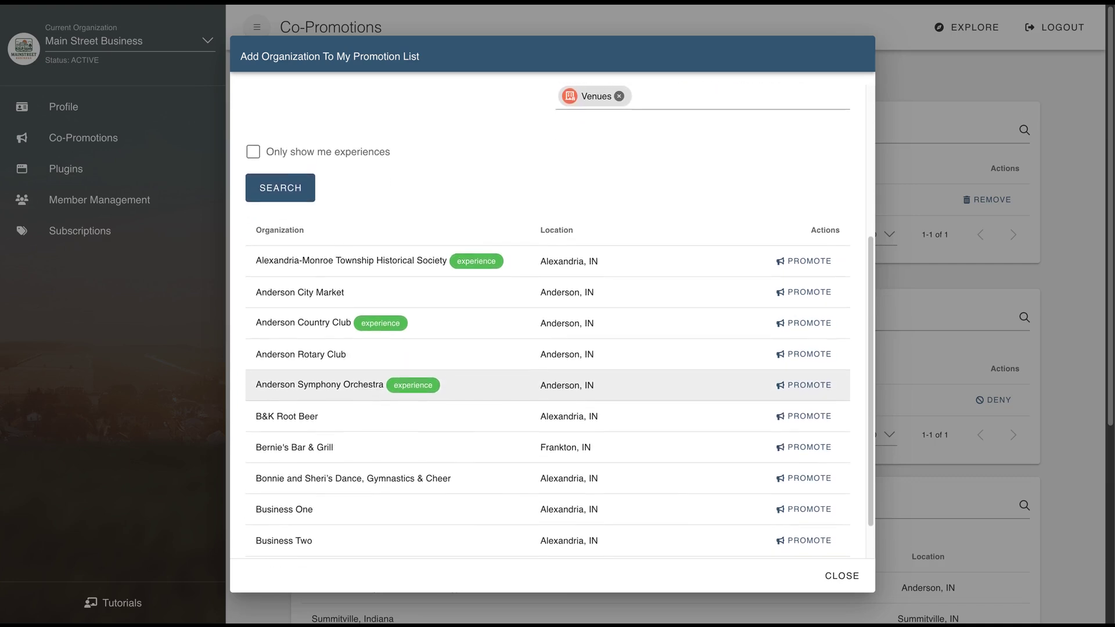
scroll(490, 459, down, 1)
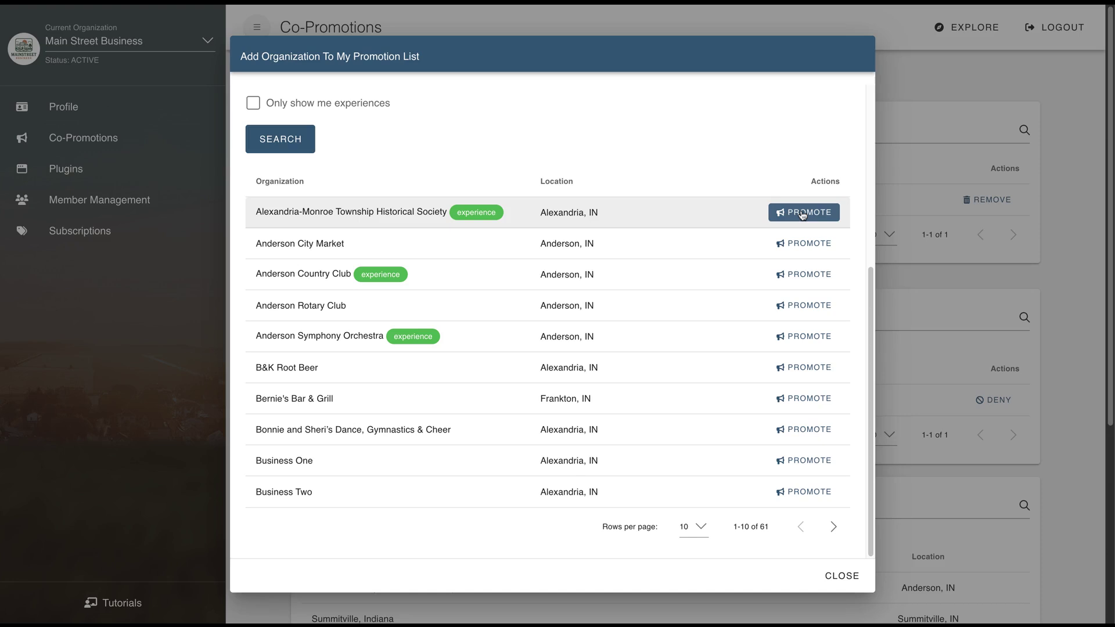
click(803, 212)
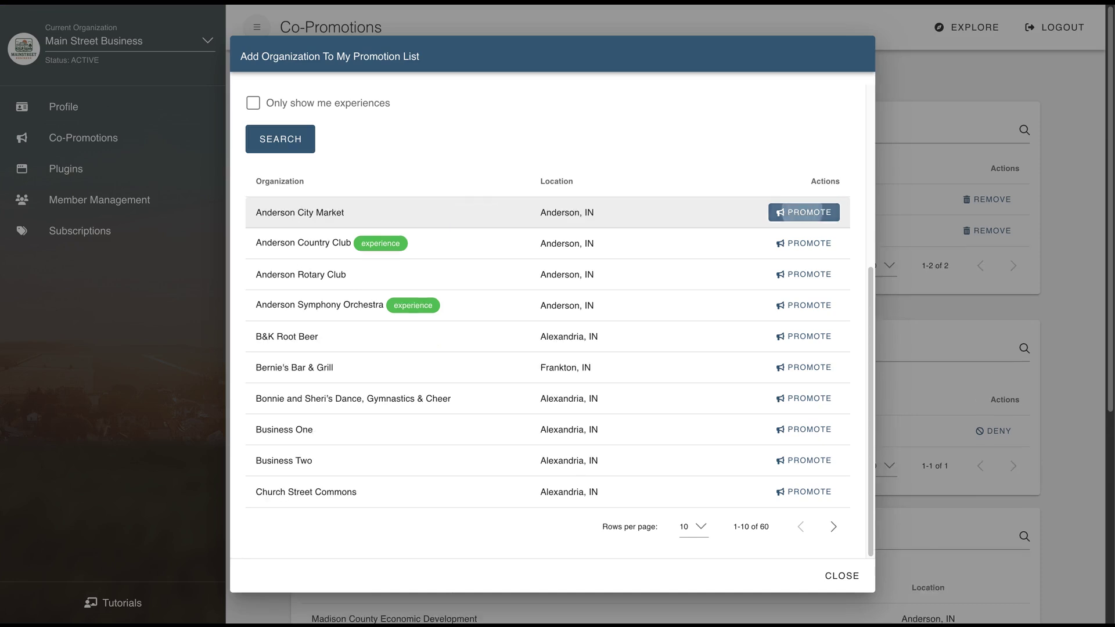
- Promote Anderson City Market, Anderson Symphony Orchestra, B&K Root Beer, Bernie's Bar & Grill, and Elwood Opera House, and close the dialog
click(803, 213)
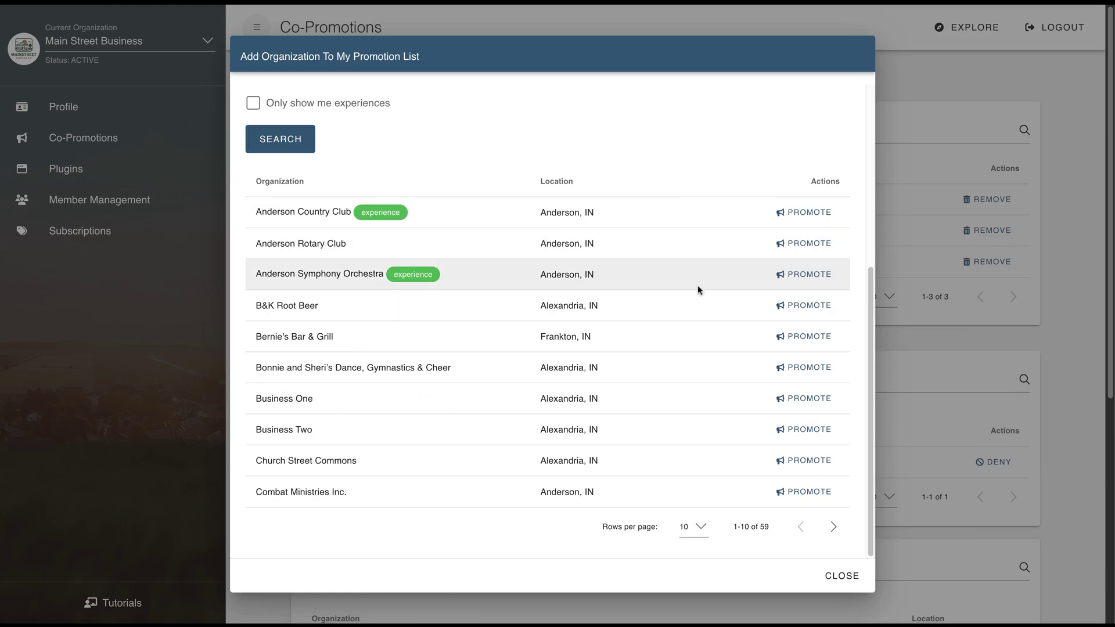
click(814, 281)
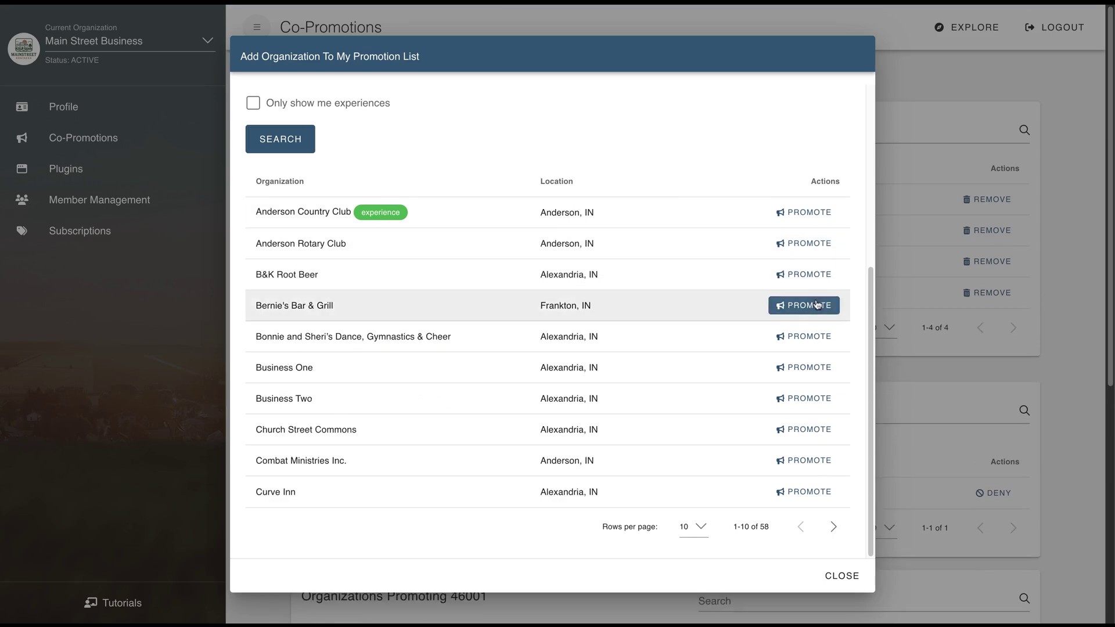
click(814, 296)
click(812, 283)
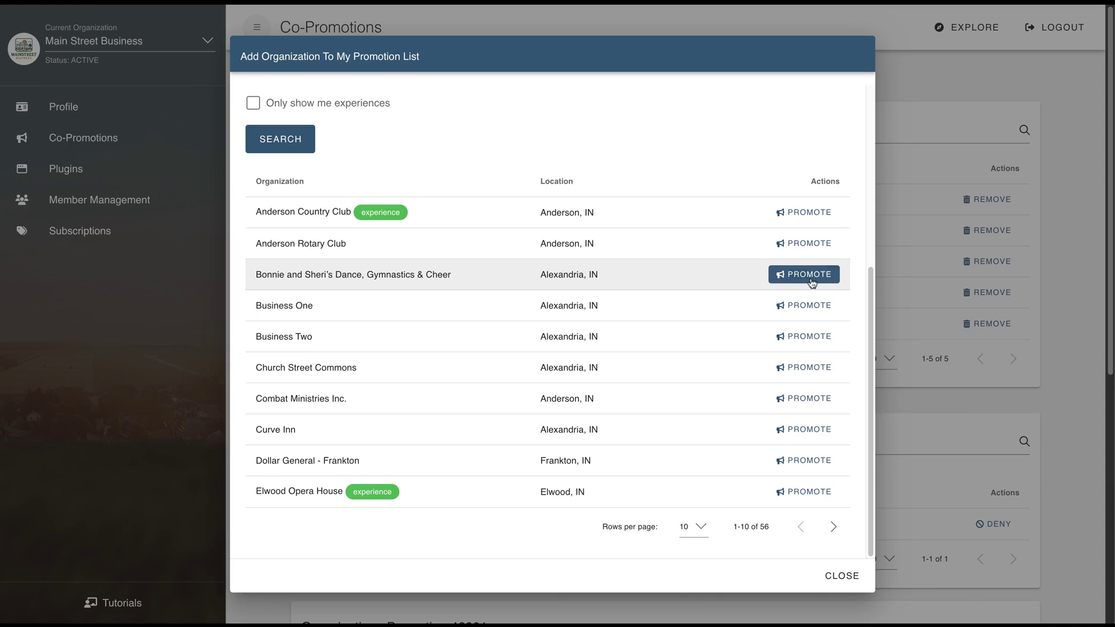
click(810, 492)
click(842, 576)
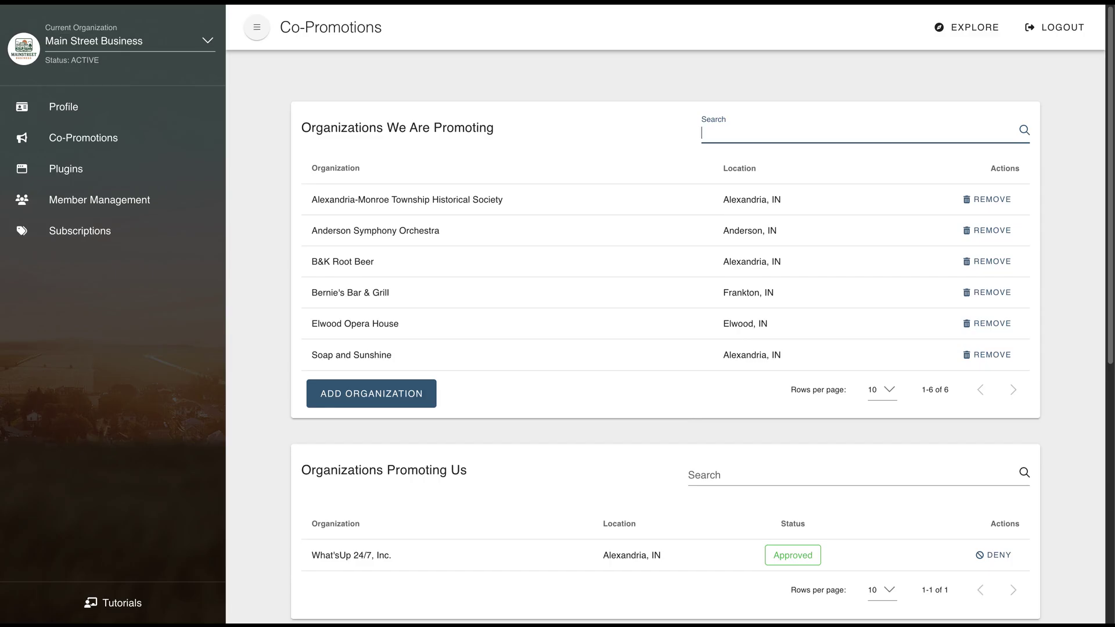
- Review the lists of organizations promoting this business and of organizations promoting 46001
scroll(665, 337, down, 2)
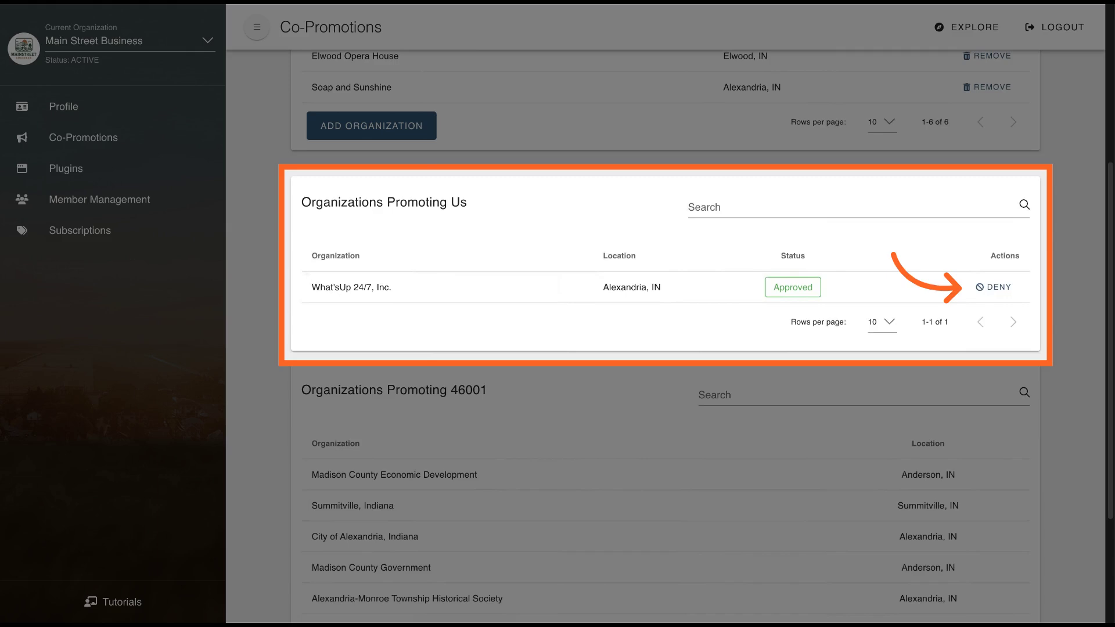
scroll(665, 337, down, 3)
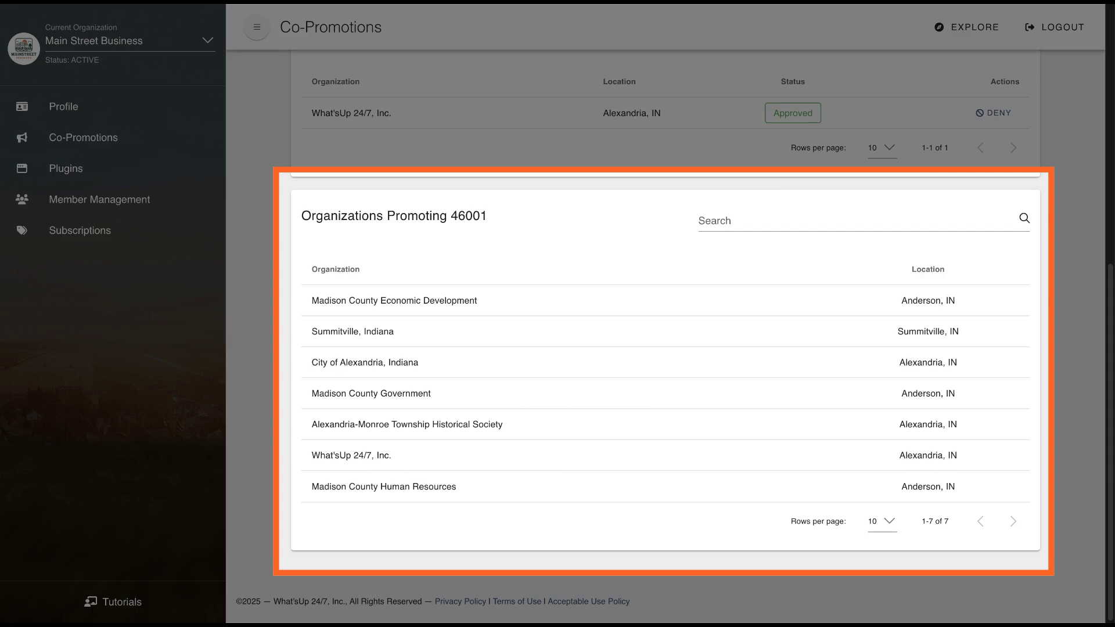